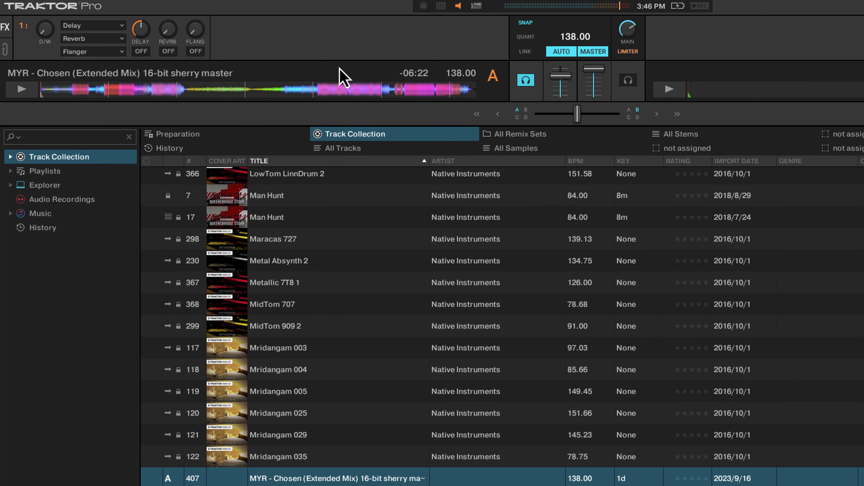
Step: Expand deck A to its full view and show its beat grid controls
{"action": "double_click", "coordinate": [320, 70]}
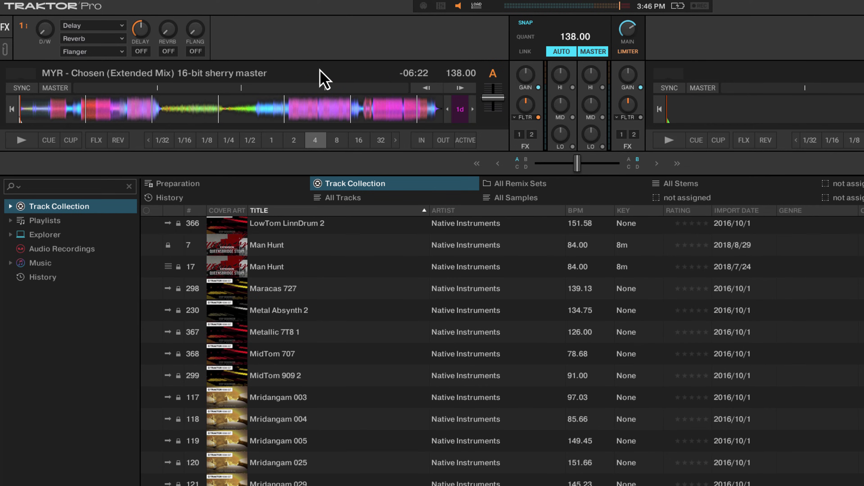
{"action": "double_click", "coordinate": [321, 70]}
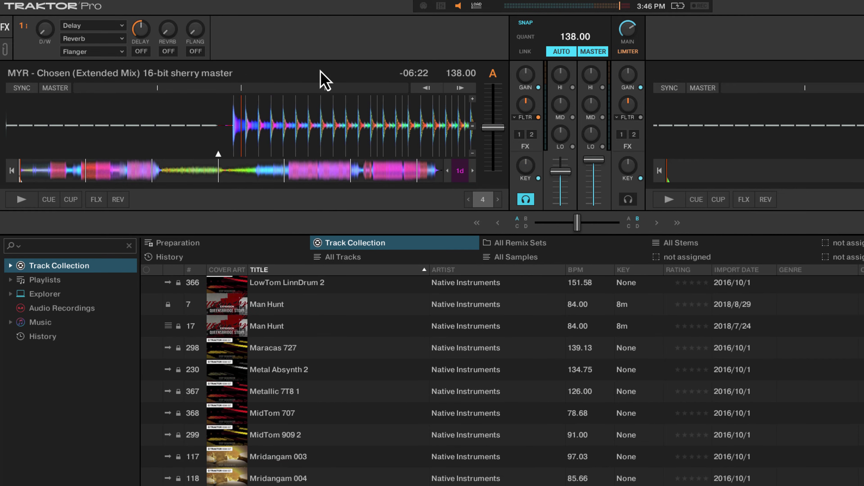
{"action": "double_click", "coordinate": [320, 70]}
{"action": "double_click", "coordinate": [320, 71]}
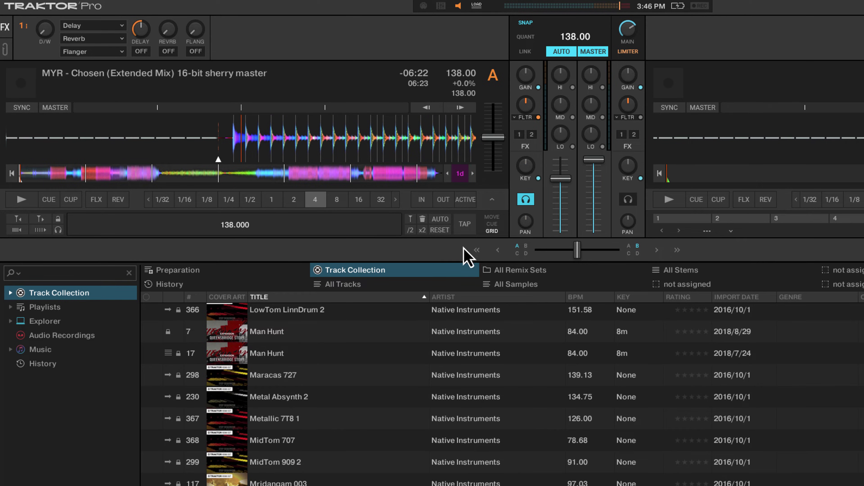
{"action": "left_click", "coordinate": [491, 217]}
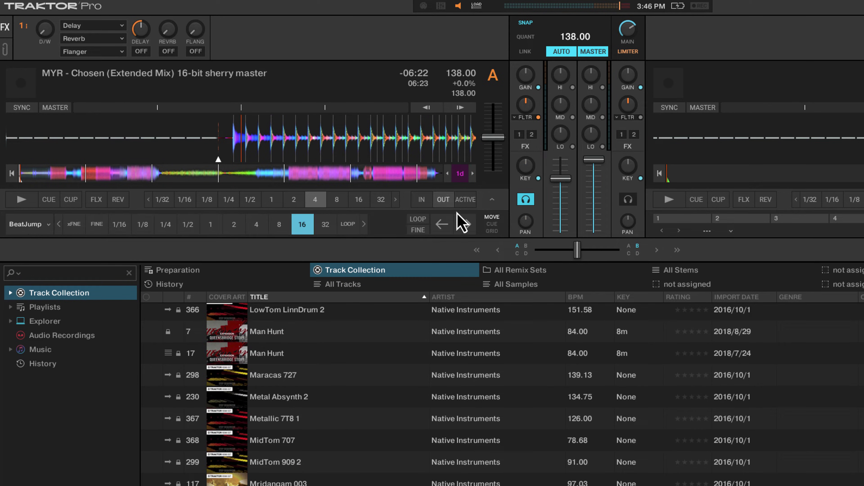
{"action": "left_click", "coordinate": [492, 231]}
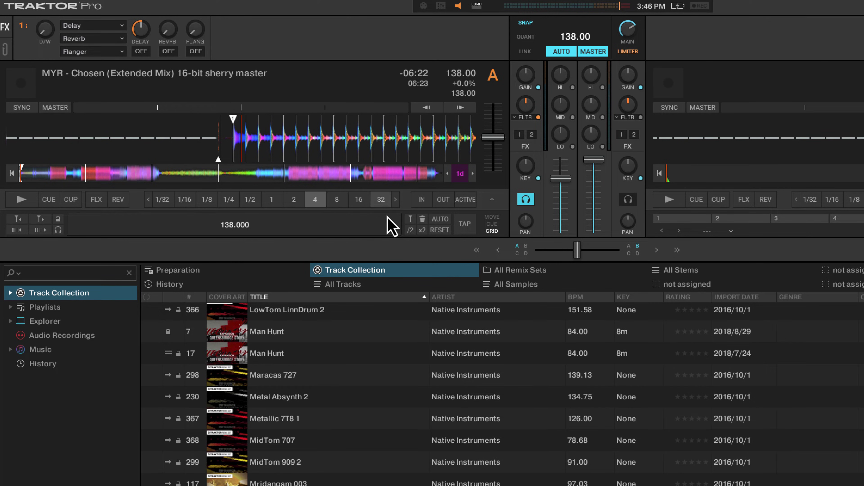
Step: Delete the existing beat marker from the track and reposition the waveform around its first beat
{"action": "left_click", "coordinate": [422, 220]}
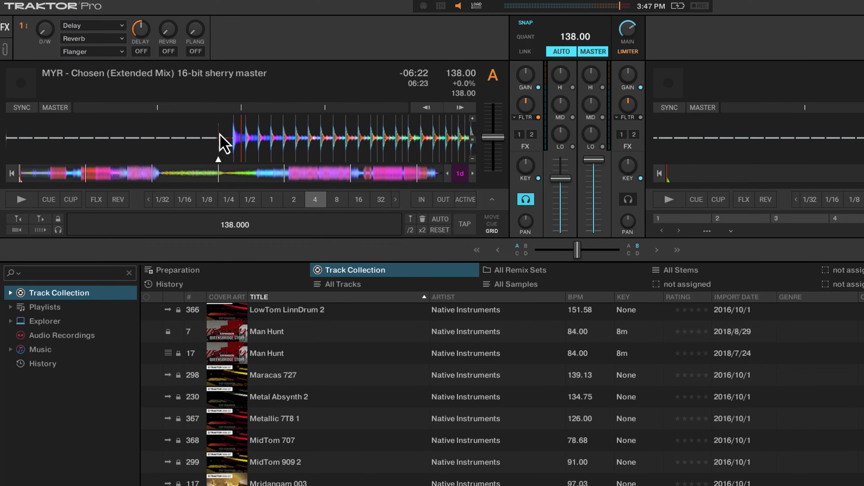
{"action": "left_click_drag", "start_coordinate": [219, 136], "coordinate": [219, 136]}
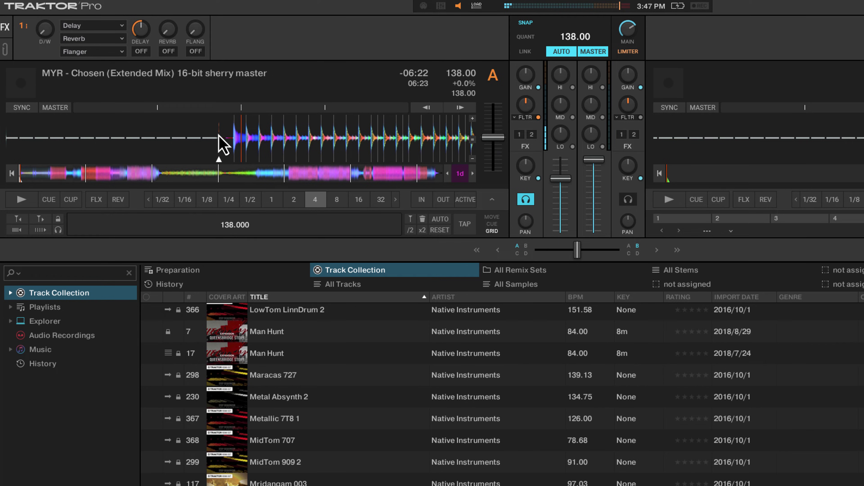
{"action": "left_click_drag", "start_coordinate": [121, 136], "coordinate": [132, 139]}
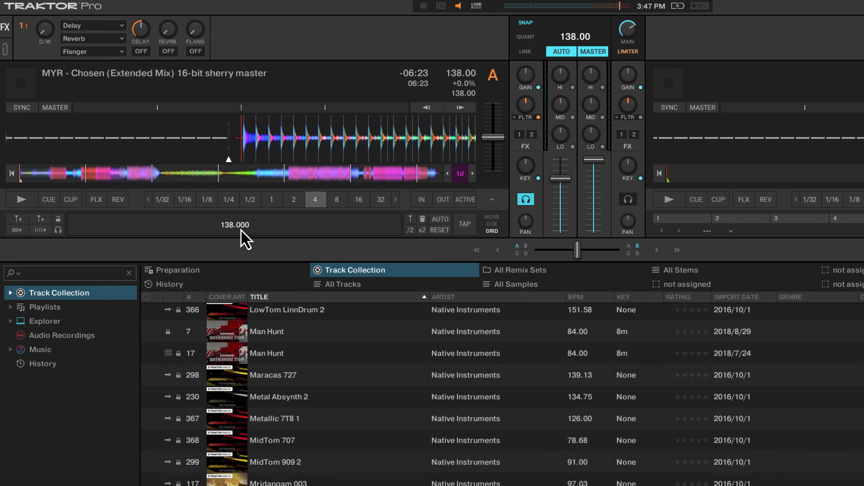
Step: Tap along to the beat while the track plays, and set the grid tempo to 138 BPM once playback is stopped
{"action": "left_click", "coordinate": [17, 202]}
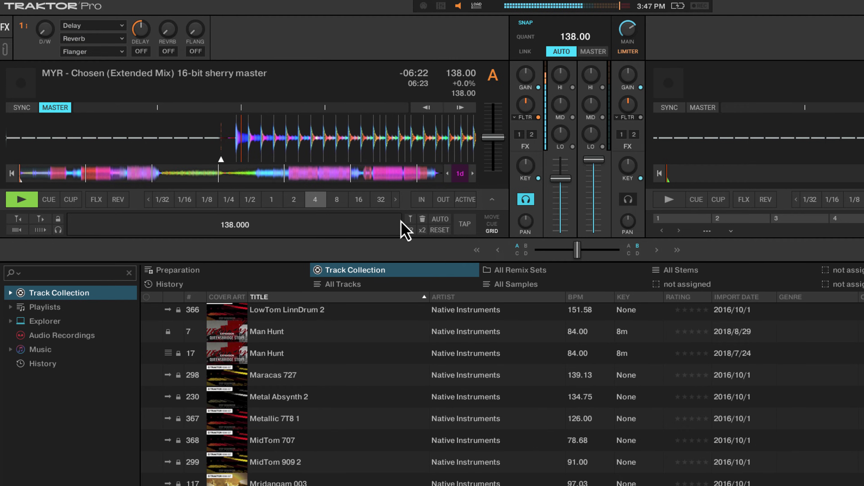
{"action": "left_click", "coordinate": [471, 227]}
{"action": "left_click", "coordinate": [471, 227]}
{"action": "left_click", "coordinate": [471, 228]}
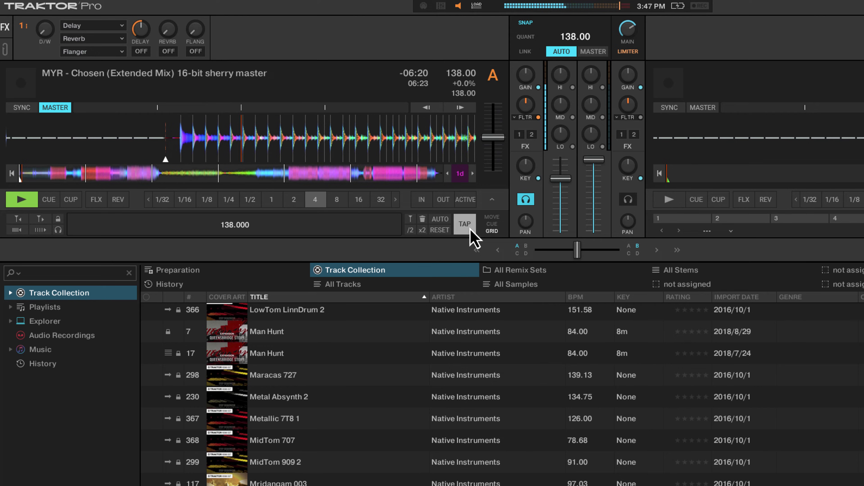
{"action": "left_click", "coordinate": [470, 228]}
{"action": "left_click", "coordinate": [17, 200]}
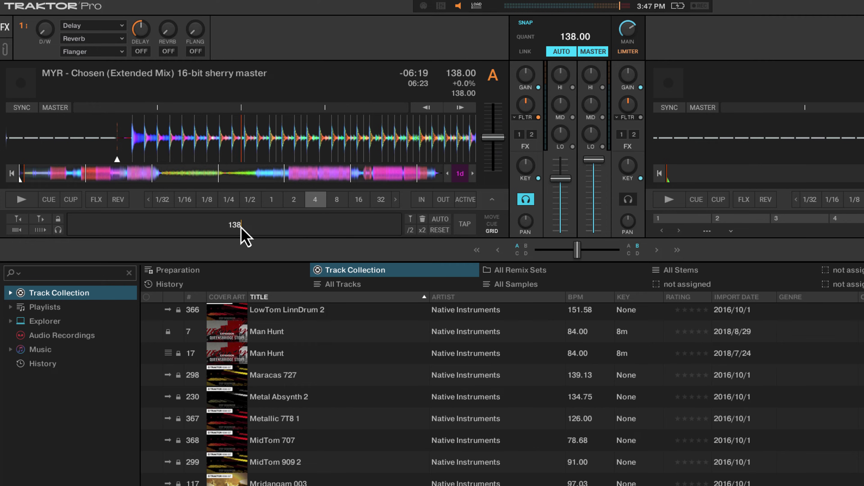
{"action": "key", "text": "Return"}
Step: Set the Mouse Control mode to Snap in the Transport preferences
{"action": "key", "text": "super+comma"}
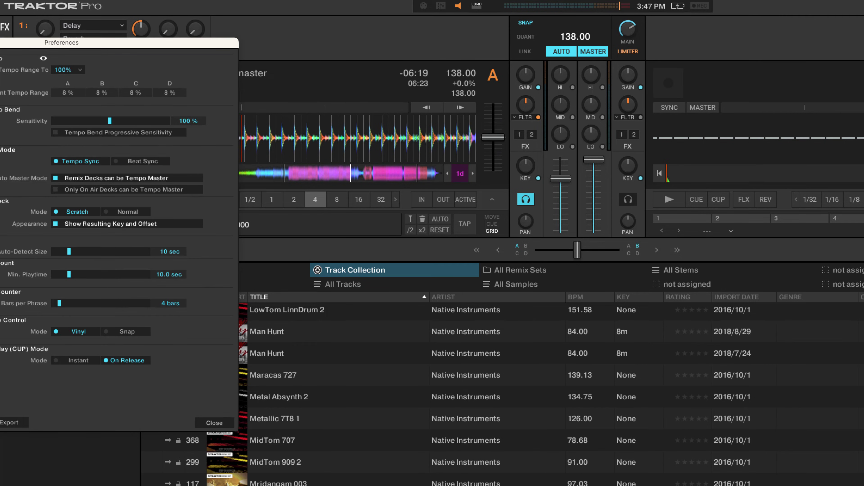
{"action": "left_click_drag", "start_coordinate": [9, 49], "coordinate": [632, 68]}
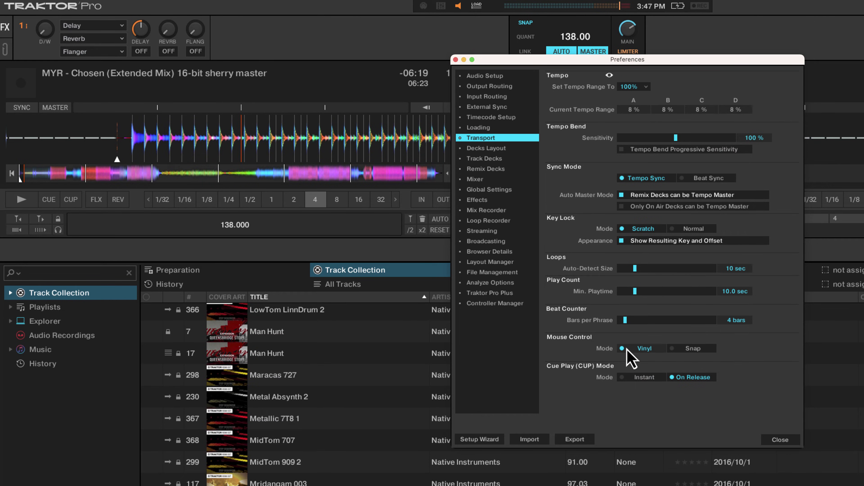
{"action": "left_click", "coordinate": [697, 350]}
{"action": "left_click", "coordinate": [793, 440]}
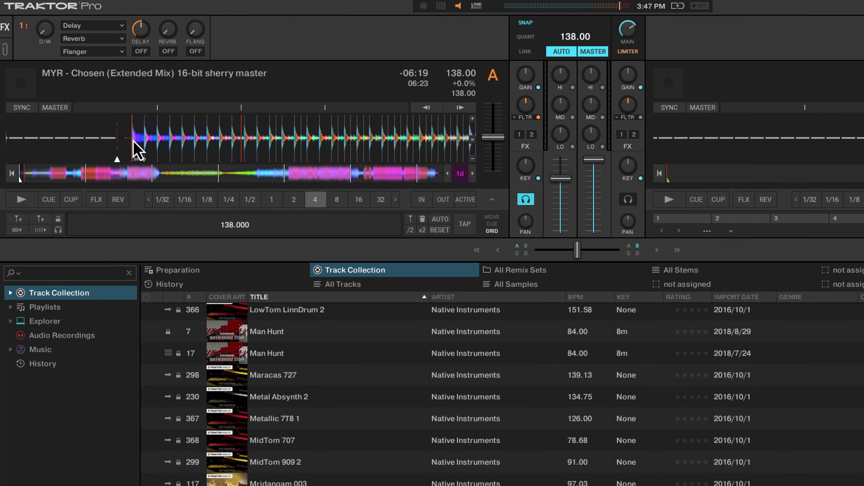
Step: Place a beat marker on the track's first beat and check the grid alignment at several points through to the end
{"action": "left_click_drag", "start_coordinate": [138, 150], "coordinate": [285, 148]}
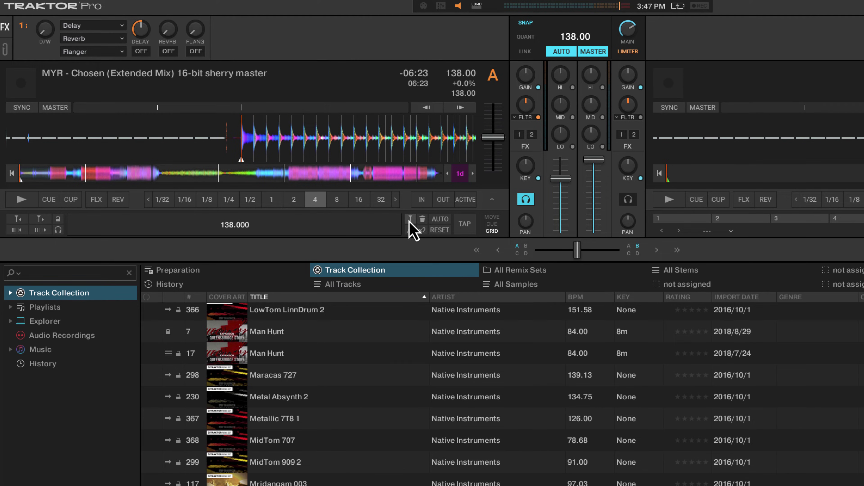
{"action": "left_click", "coordinate": [125, 175]}
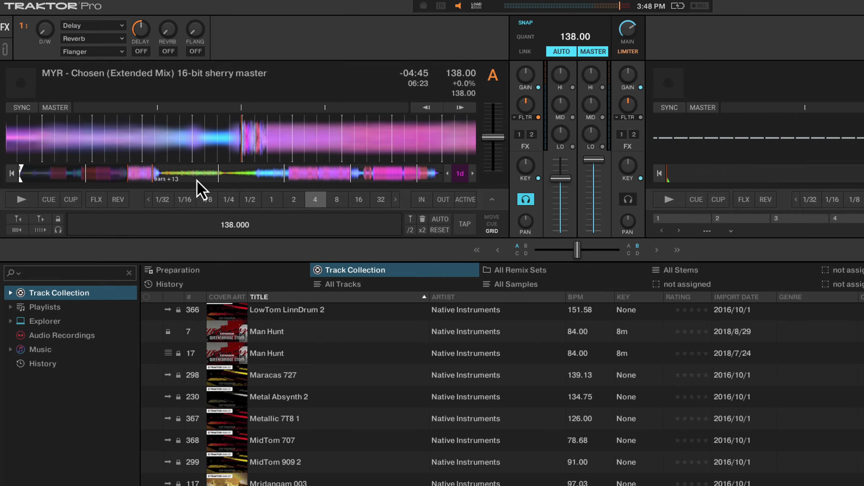
{"action": "left_click", "coordinate": [313, 177]}
{"action": "left_click", "coordinate": [371, 177]}
{"action": "left_click", "coordinate": [408, 177]}
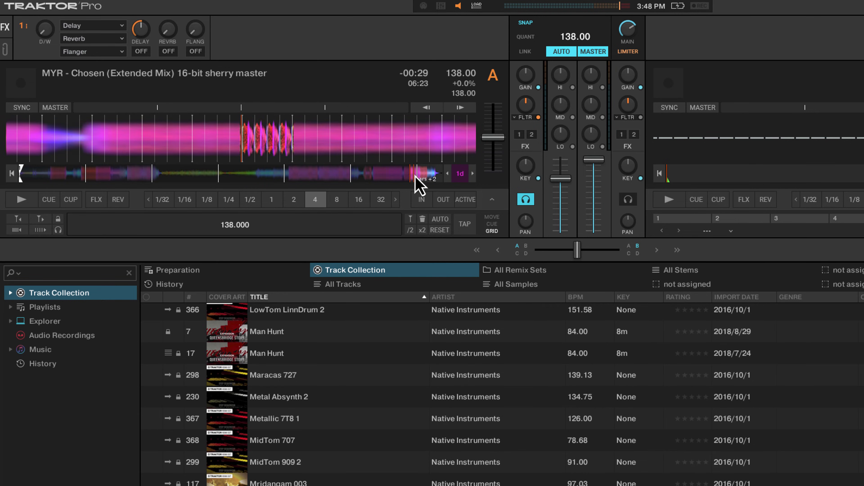
{"action": "left_click", "coordinate": [424, 177]}
{"action": "left_click", "coordinate": [431, 177]}
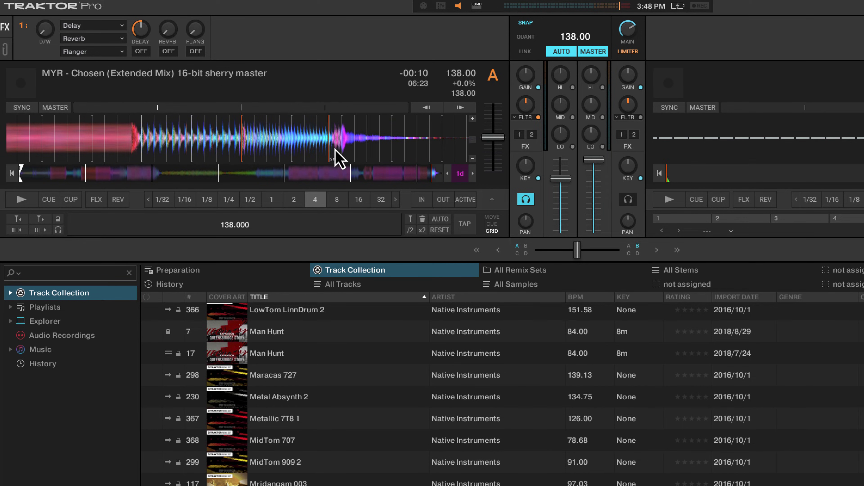
Step: Try nudging the beat marker in both directions and fine-tuning the grid tempo at the start of the track
{"action": "left_click", "coordinate": [12, 173]}
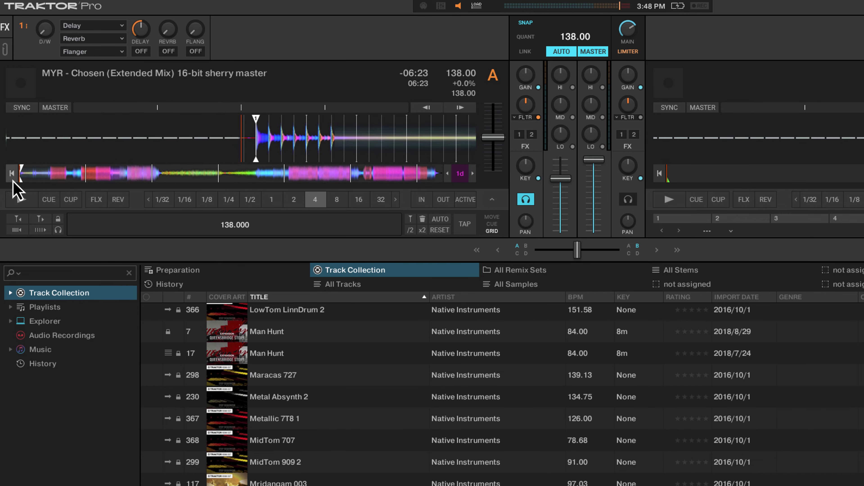
{"action": "left_click", "coordinate": [257, 142]}
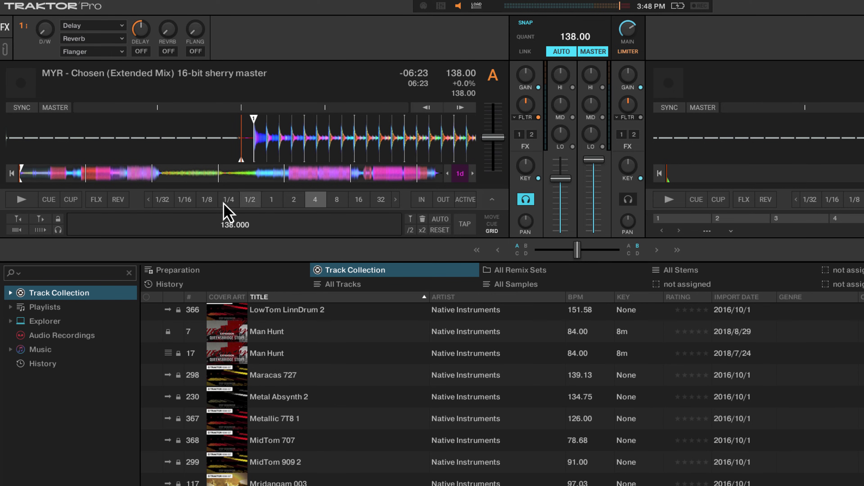
{"action": "left_click", "coordinate": [39, 220]}
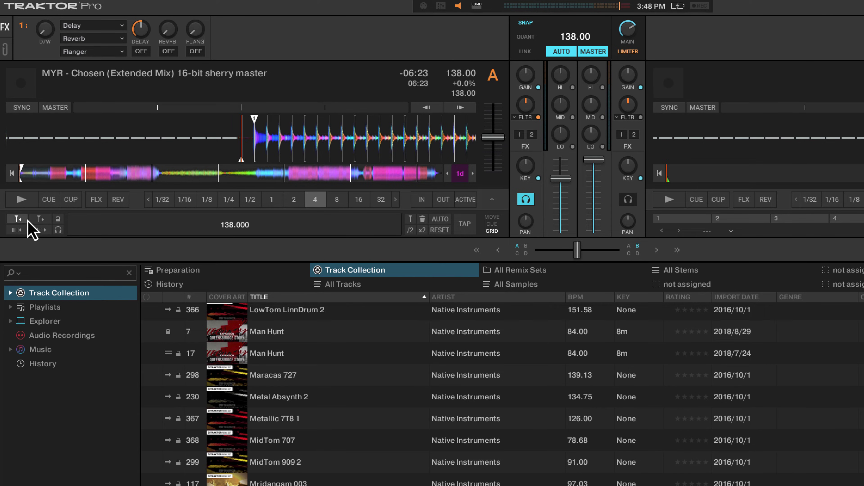
{"action": "left_click", "coordinate": [28, 221]}
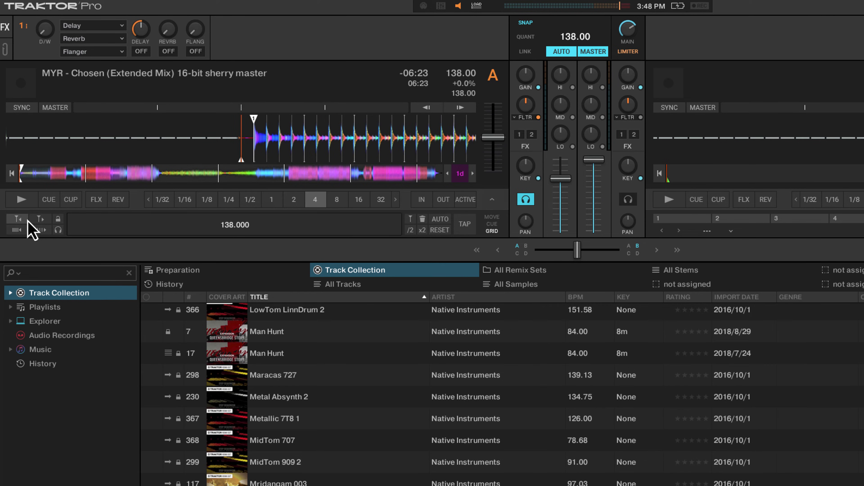
{"action": "left_click", "coordinate": [12, 218]}
{"action": "left_click", "coordinate": [19, 230]}
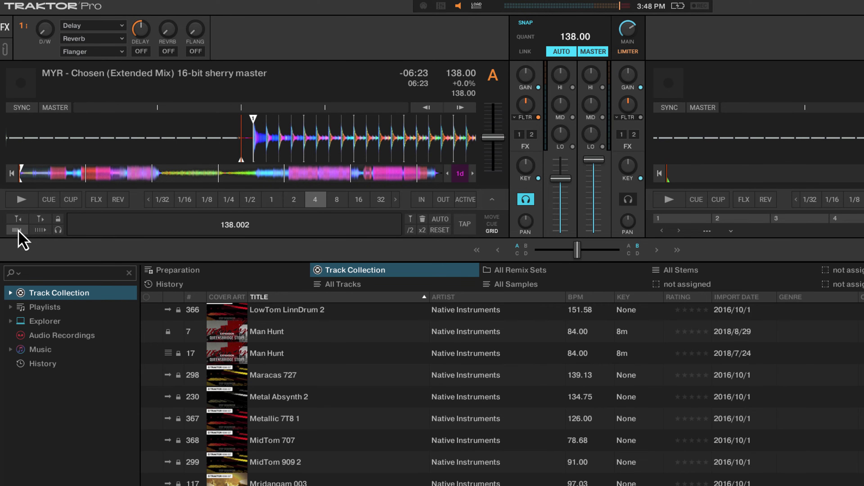
{"action": "left_click", "coordinate": [19, 229]}
{"action": "left_click", "coordinate": [253, 149]}
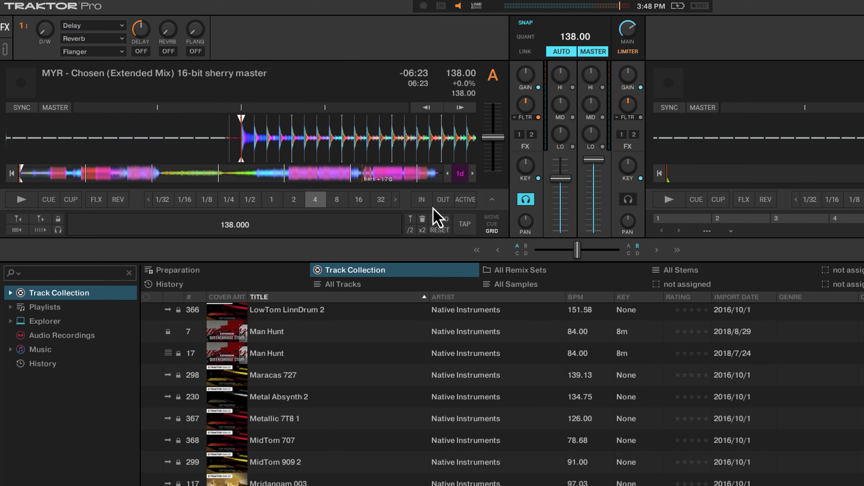
Step: Lock the beat grid while jumping to other parts of the track, and unlock it again
{"action": "left_click", "coordinate": [58, 219]}
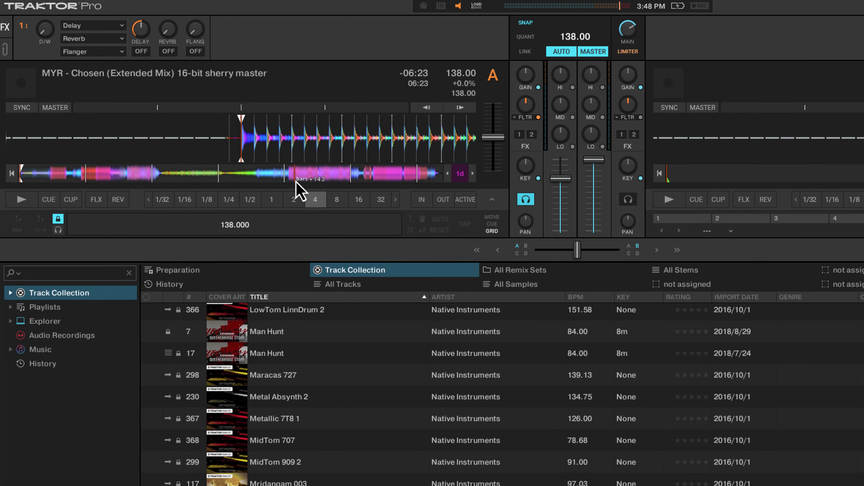
{"action": "left_click", "coordinate": [290, 174]}
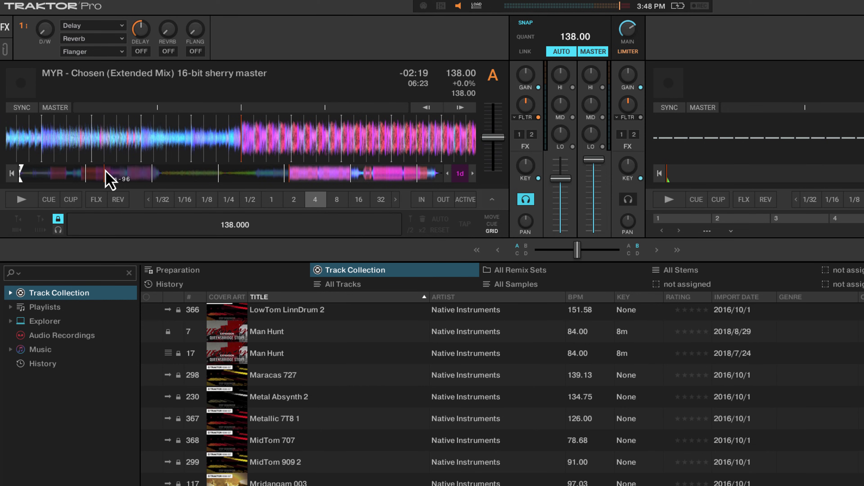
{"action": "left_click", "coordinate": [47, 174]}
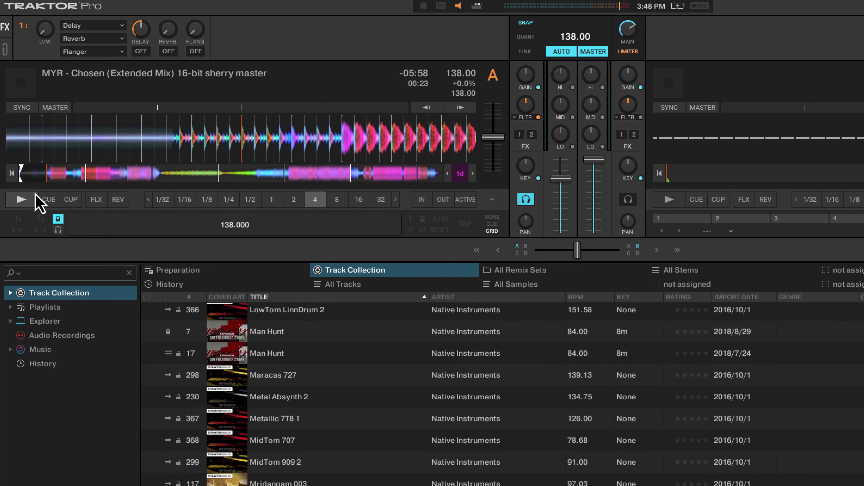
{"action": "left_click", "coordinate": [57, 219]}
Step: Return to the start of the track and snap the playhead to the first beat
{"action": "left_click", "coordinate": [13, 173]}
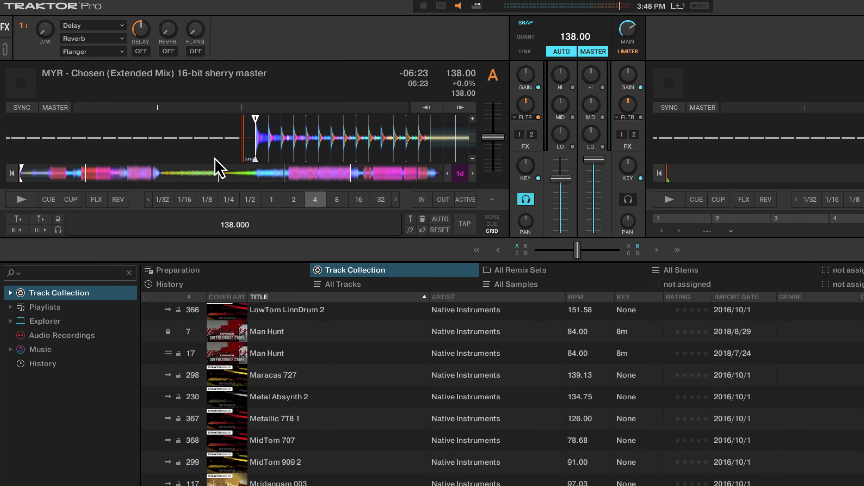
{"action": "left_click", "coordinate": [266, 153]}
{"action": "left_click", "coordinate": [266, 150]}
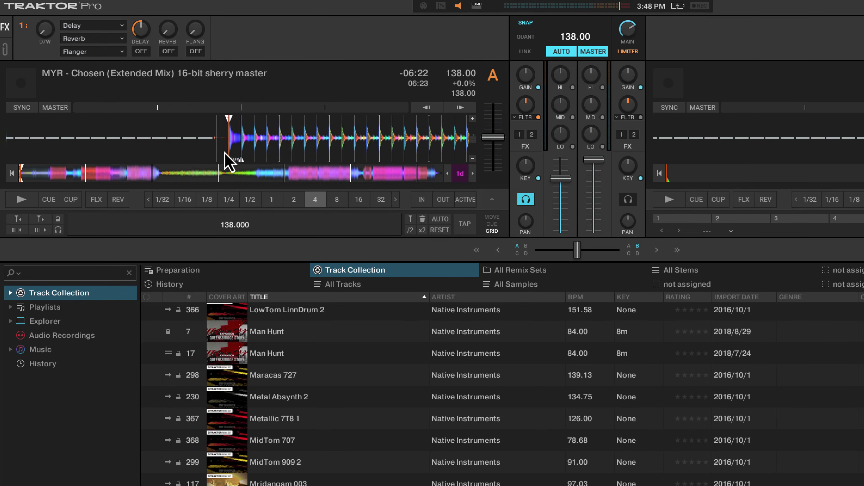
{"action": "left_click_drag", "start_coordinate": [225, 152], "coordinate": [409, 207]}
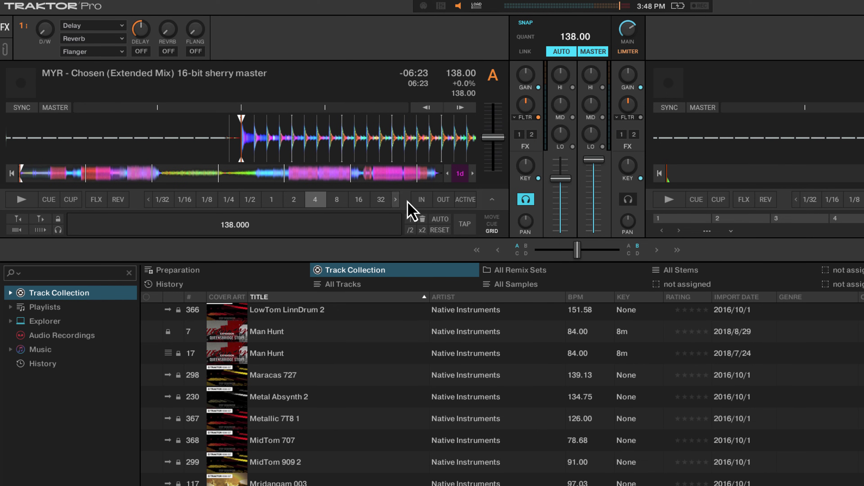
Step: Move the playhead forward from the first beat with two 16-beat jumps
{"action": "left_click", "coordinate": [493, 217]}
{"action": "left_click", "coordinate": [464, 224]}
{"action": "left_click", "coordinate": [465, 224]}
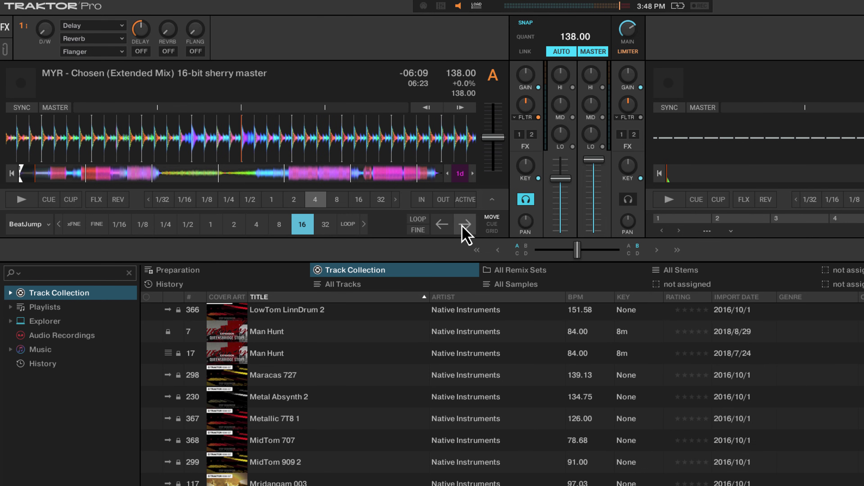
Step: Show deck A's grid controls and try grid tempos above and below the track's tempo, finishing at 138.000 BPM
{"action": "left_click", "coordinate": [492, 224]}
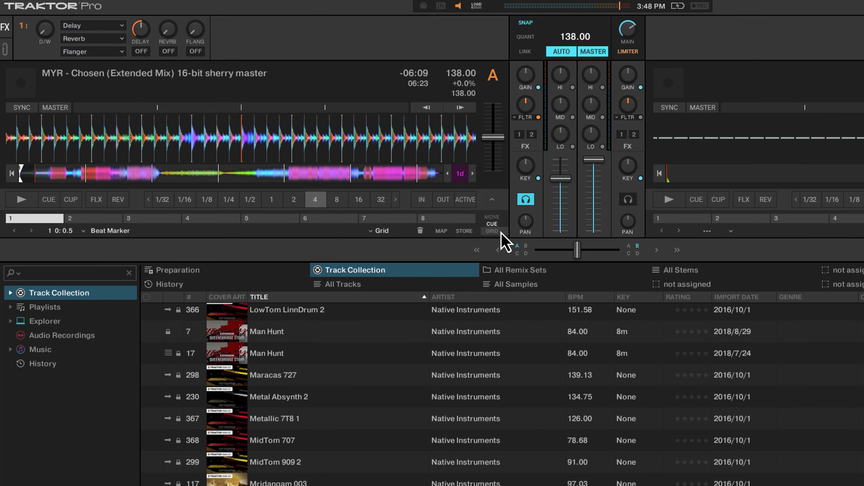
{"action": "left_click", "coordinate": [494, 231]}
{"action": "scroll", "coordinate": [245, 224], "scroll_direction": "up", "scroll_amount": 16}
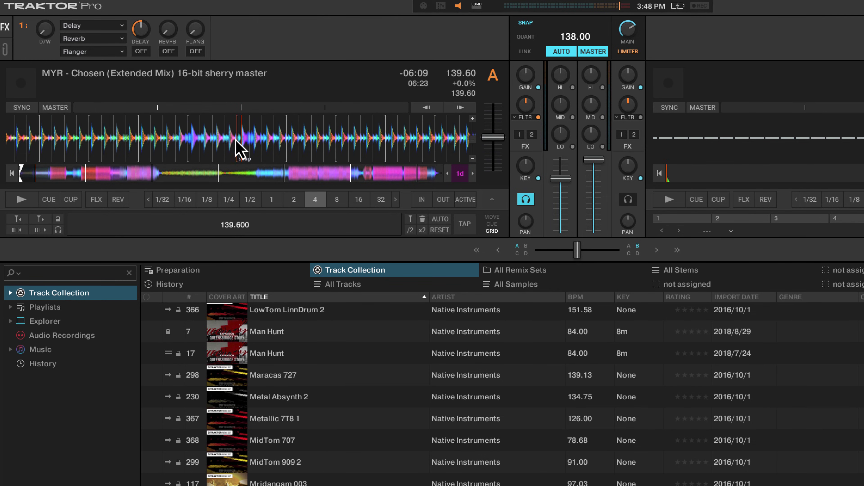
{"action": "scroll", "coordinate": [228, 232], "scroll_direction": "down", "scroll_amount": 11}
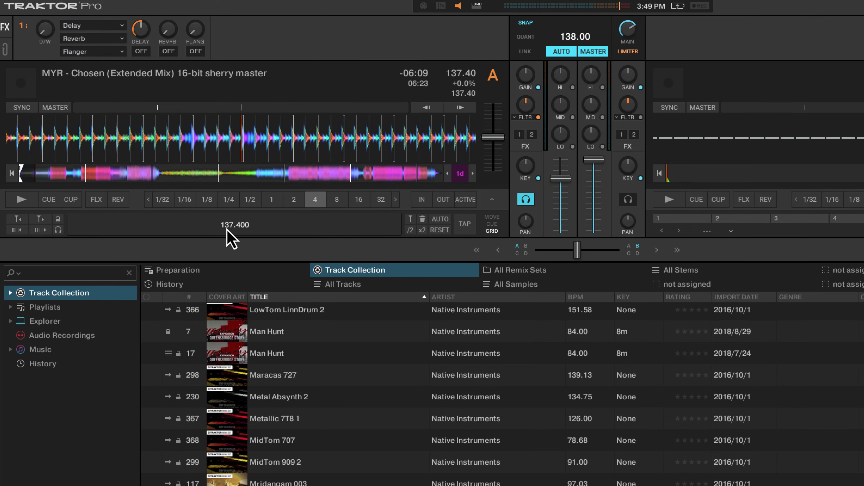
{"action": "scroll", "coordinate": [232, 233], "scroll_direction": "up", "scroll_amount": 9}
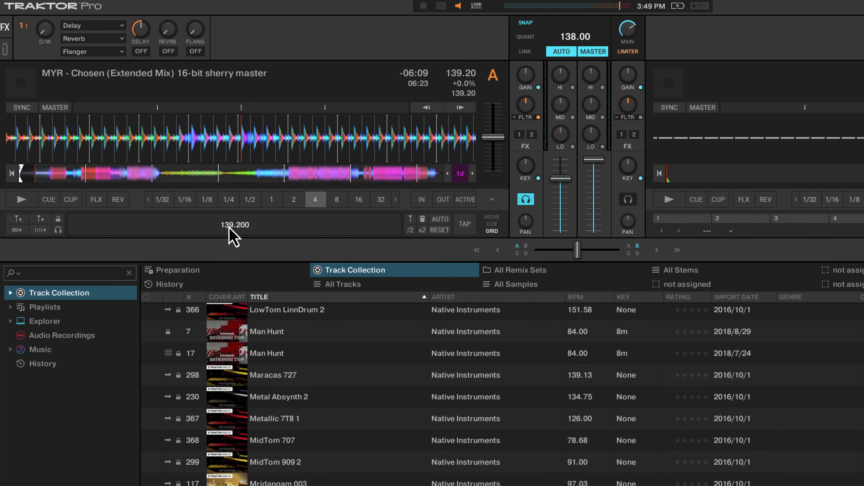
{"action": "scroll", "coordinate": [228, 228], "scroll_direction": "down", "scroll_amount": 12}
{"action": "scroll", "coordinate": [225, 230], "scroll_direction": "down", "scroll_amount": 8}
{"action": "scroll", "coordinate": [225, 230], "scroll_direction": "up", "scroll_amount": 8}
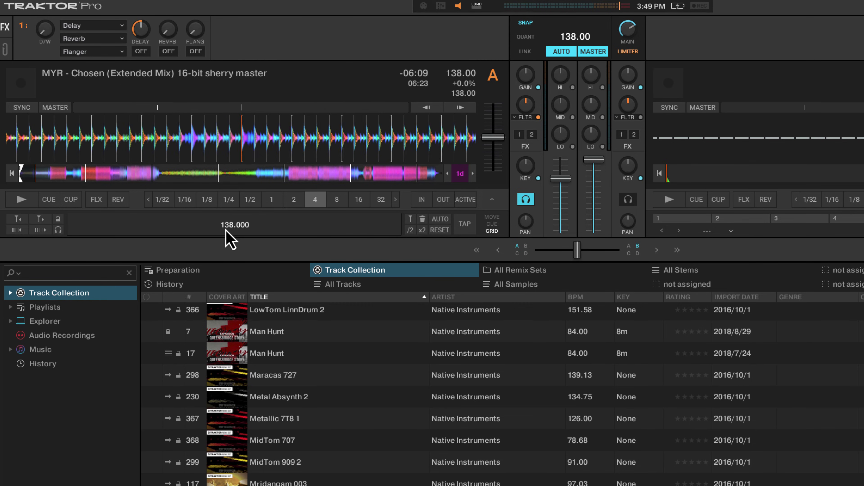
{"action": "scroll", "coordinate": [230, 240], "scroll_direction": "up", "scroll_amount": 2}
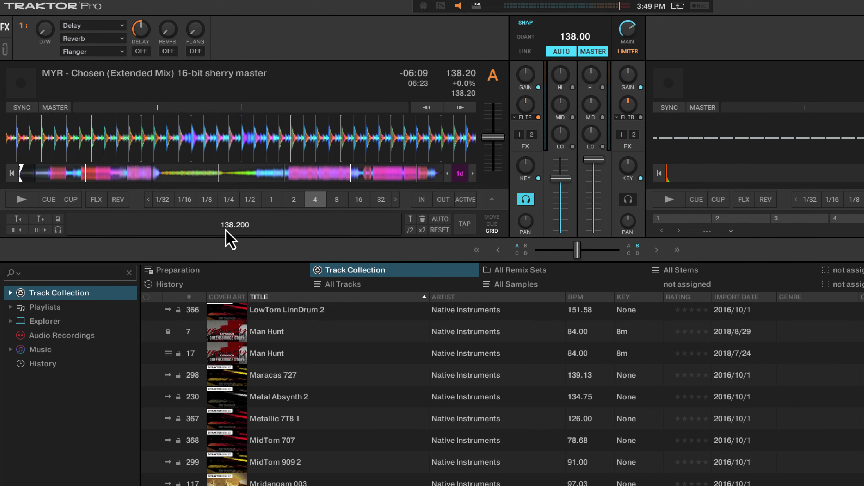
{"action": "scroll", "coordinate": [226, 231], "scroll_direction": "down", "scroll_amount": 4}
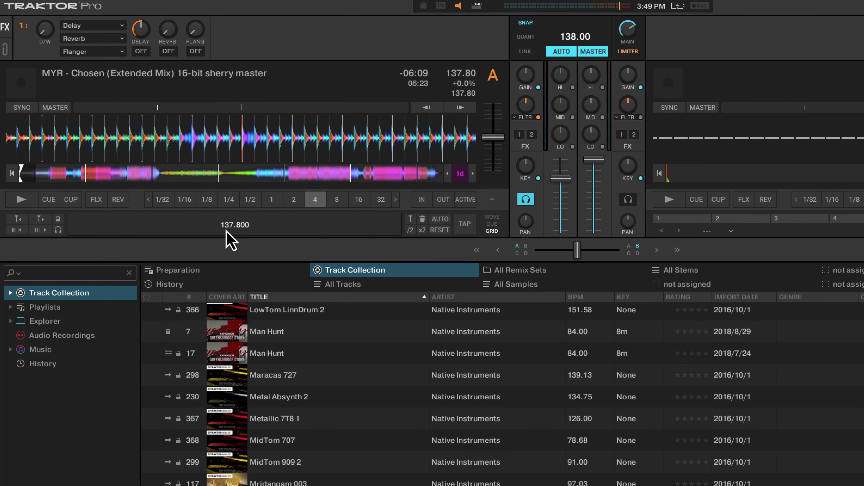
{"action": "scroll", "coordinate": [226, 232], "scroll_direction": "up", "scroll_amount": 2}
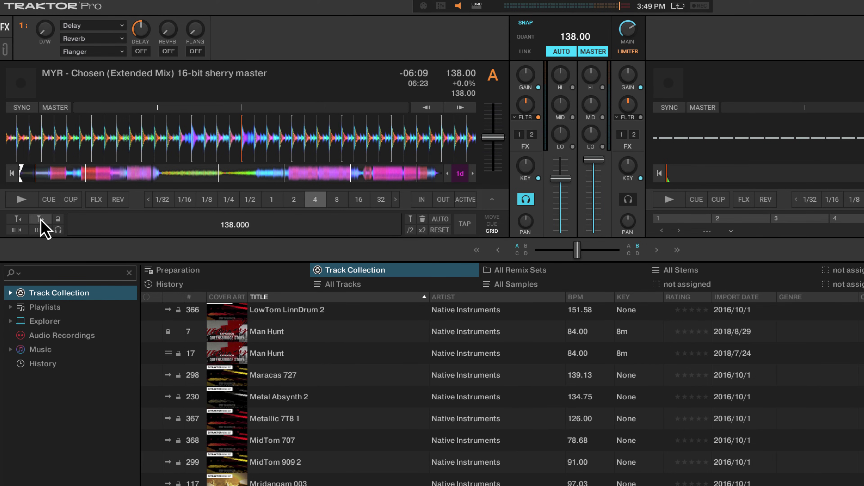
Step: Lock deck A's beat grid and check its alignment at three later points in the track, ending back at the start
{"action": "left_click", "coordinate": [56, 219]}
{"action": "left_click", "coordinate": [57, 220]}
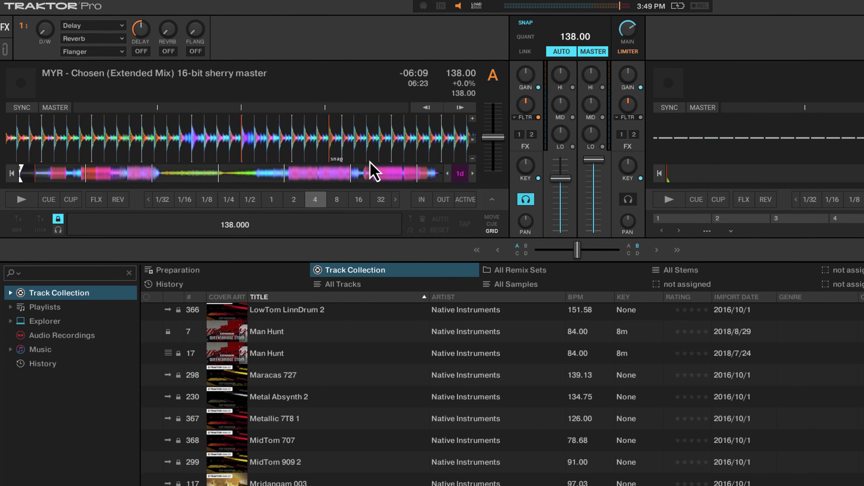
{"action": "left_click", "coordinate": [292, 176]}
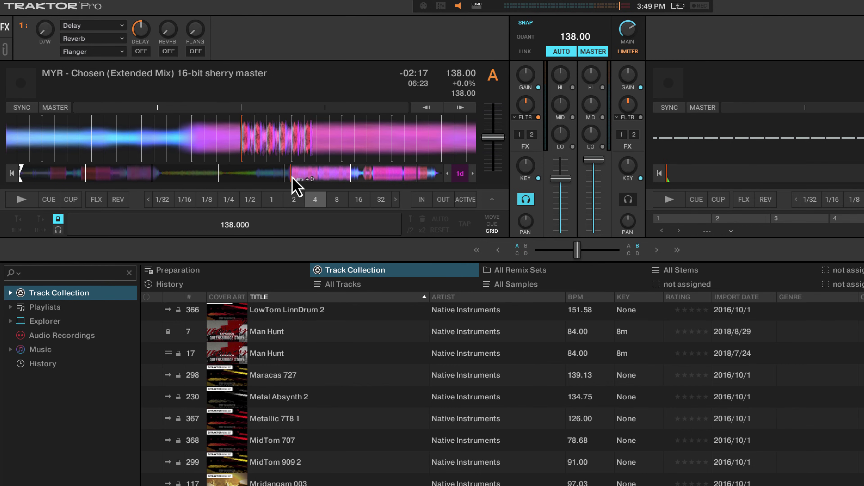
{"action": "left_click", "coordinate": [326, 179]}
{"action": "left_click", "coordinate": [387, 179]}
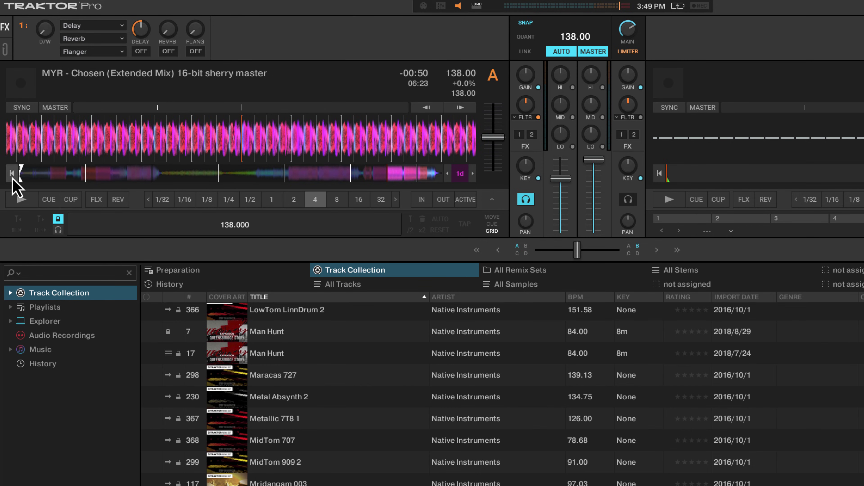
{"action": "left_click", "coordinate": [12, 174]}
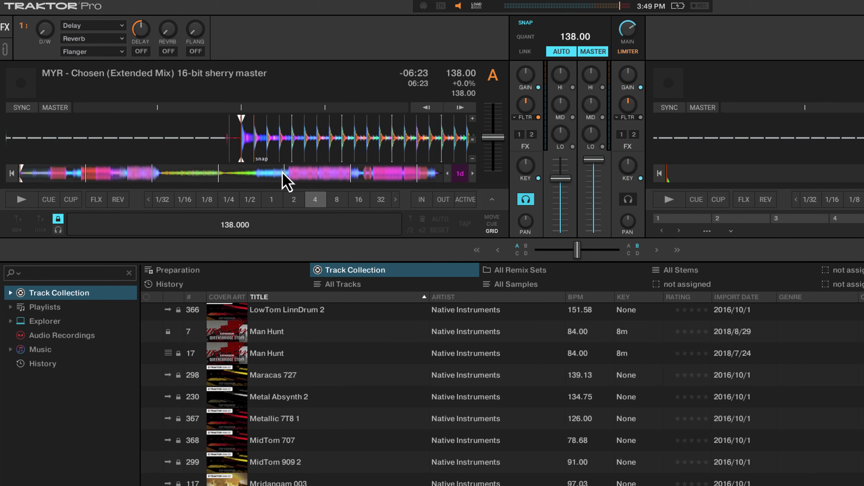